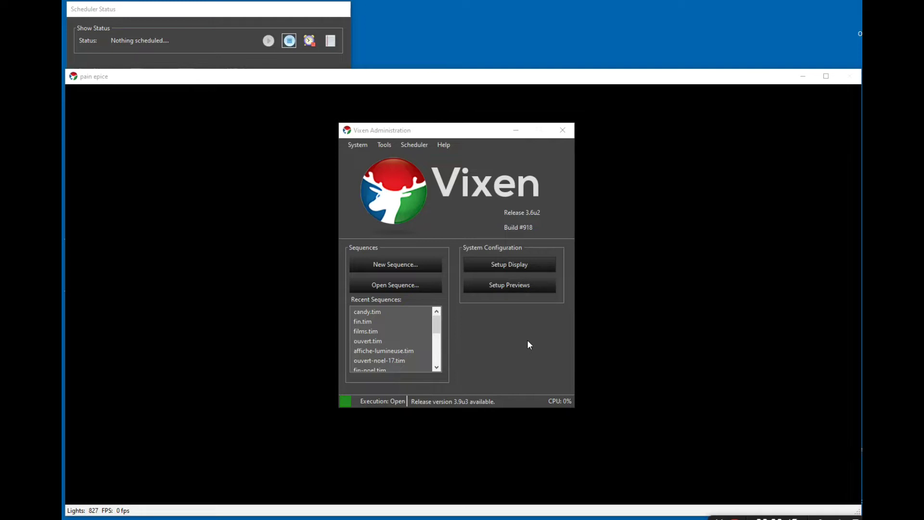
- Open the display setup and add a LipSync element named "personnage 1"
left_click(501, 265)
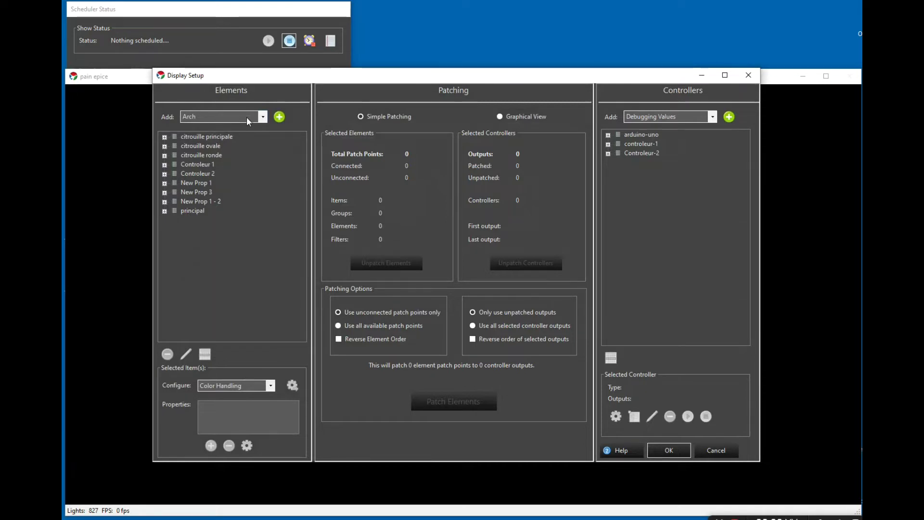
left_click(263, 117)
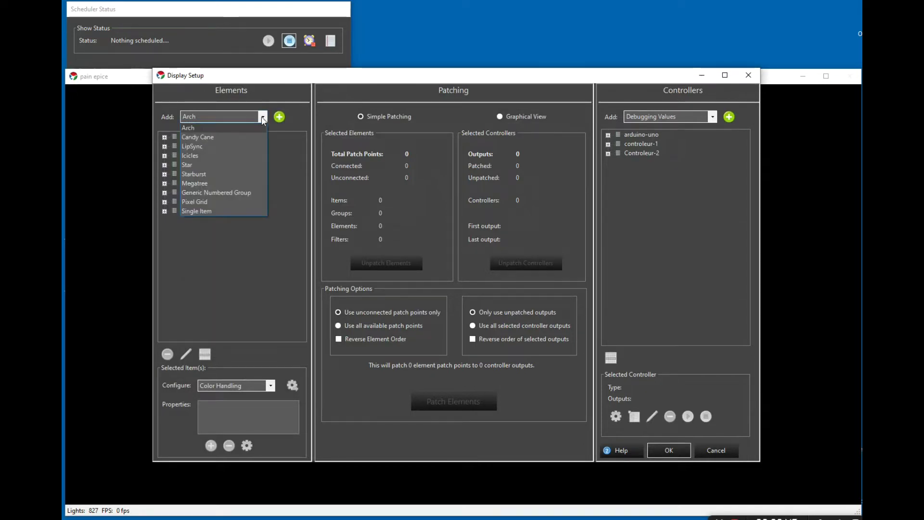
left_click(193, 146)
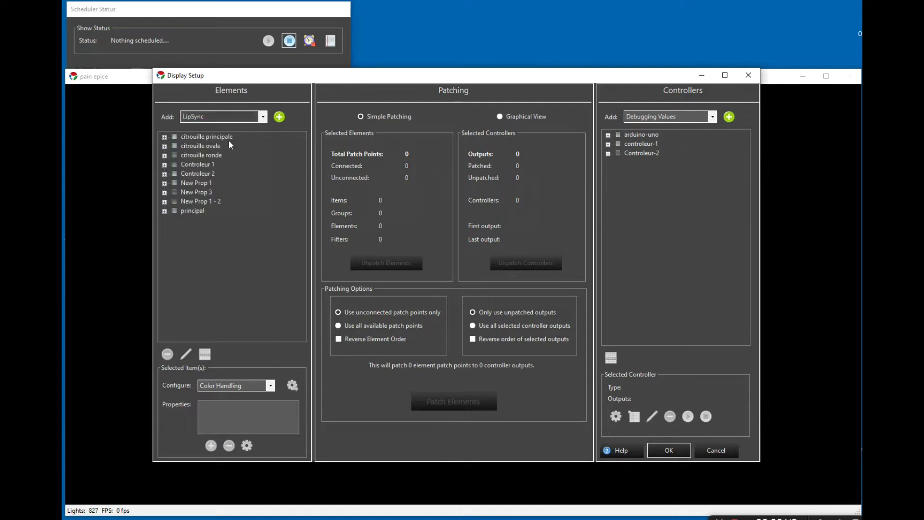
left_click(279, 117)
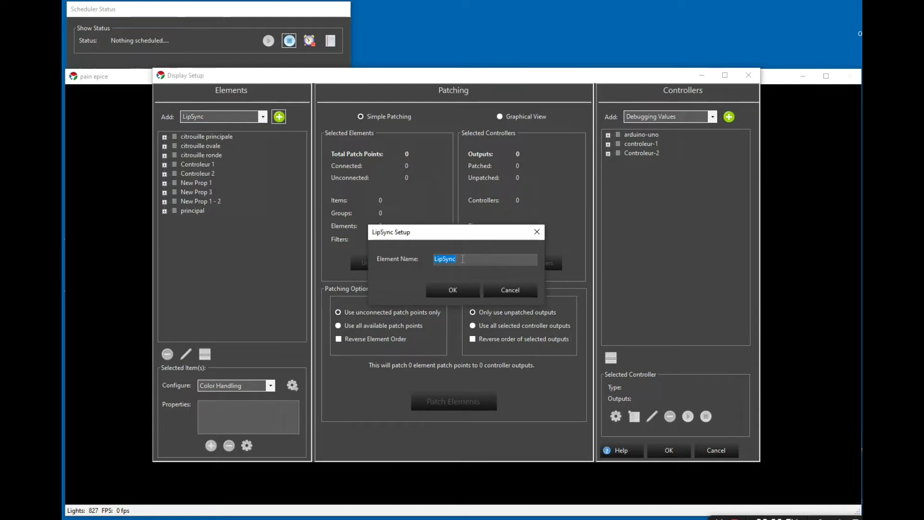
type("personnage 1")
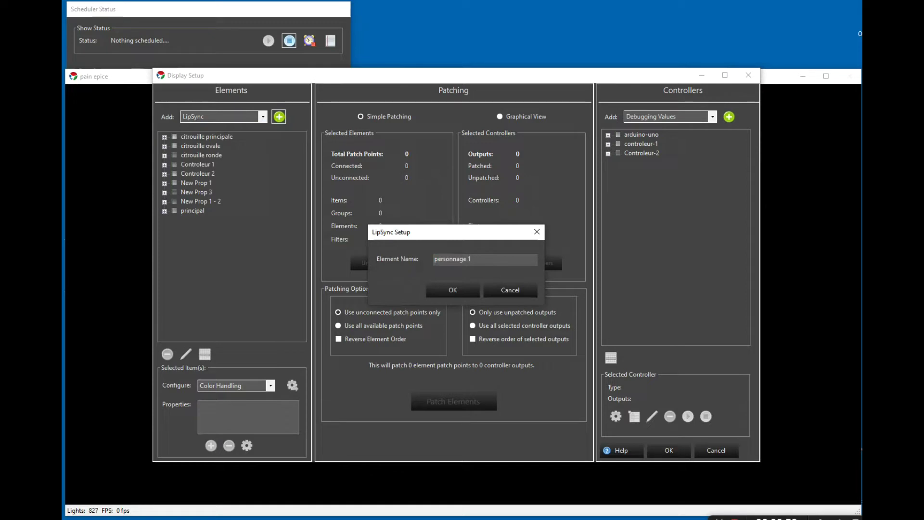
left_click(448, 291)
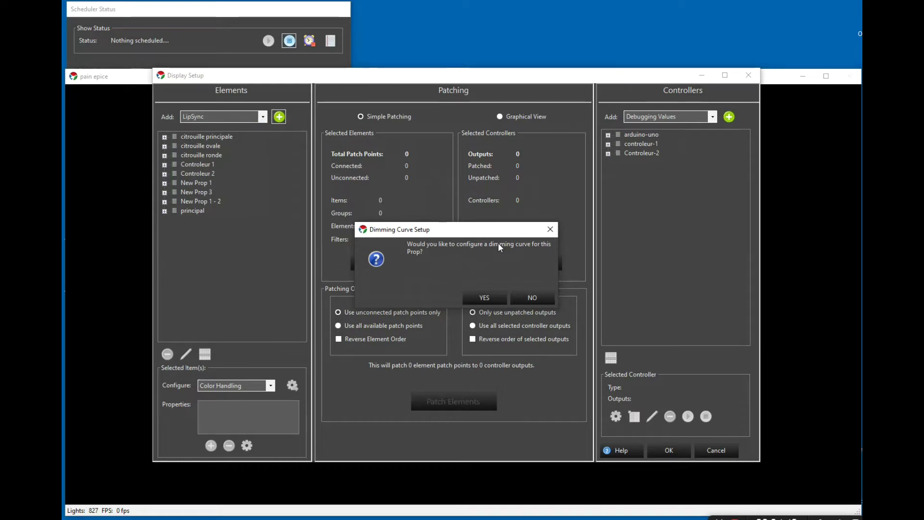
- Skip the dimming curve for the new prop, set its items to a single unchanging color, and expand personnage 1
left_click(531, 297)
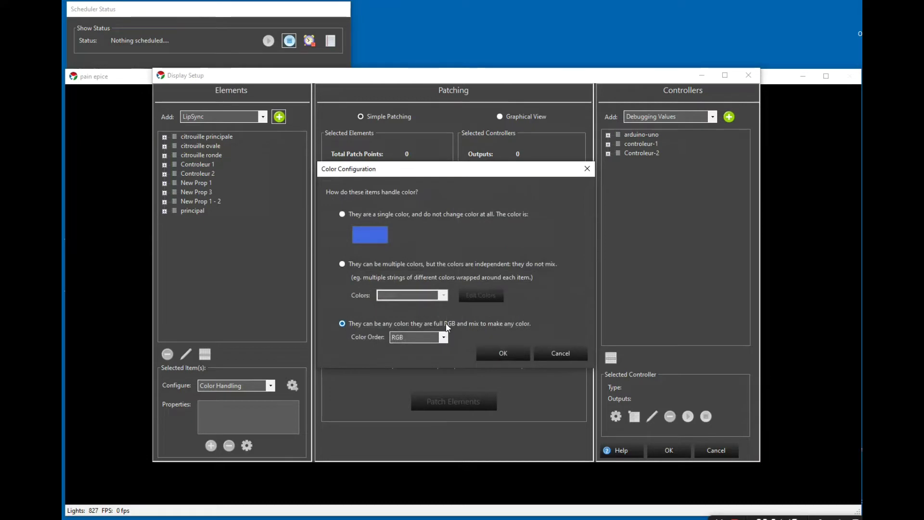
left_click(343, 214)
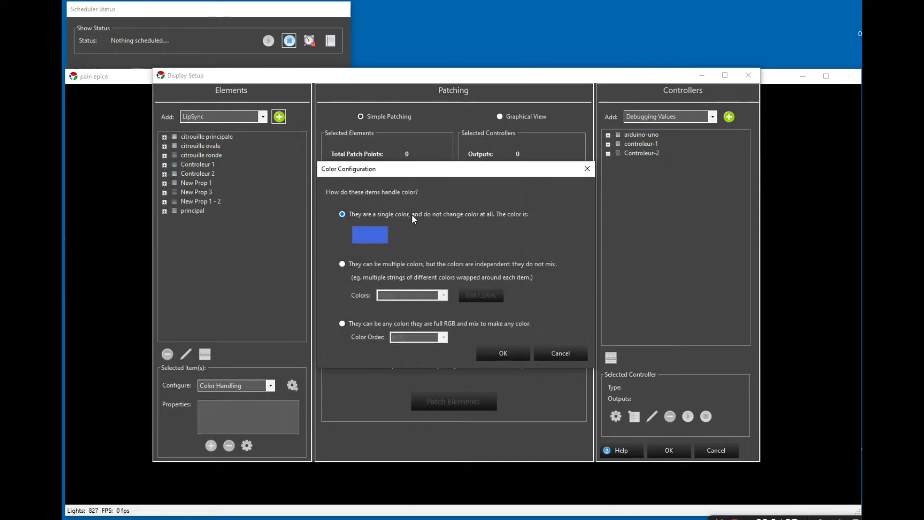
left_click(502, 355)
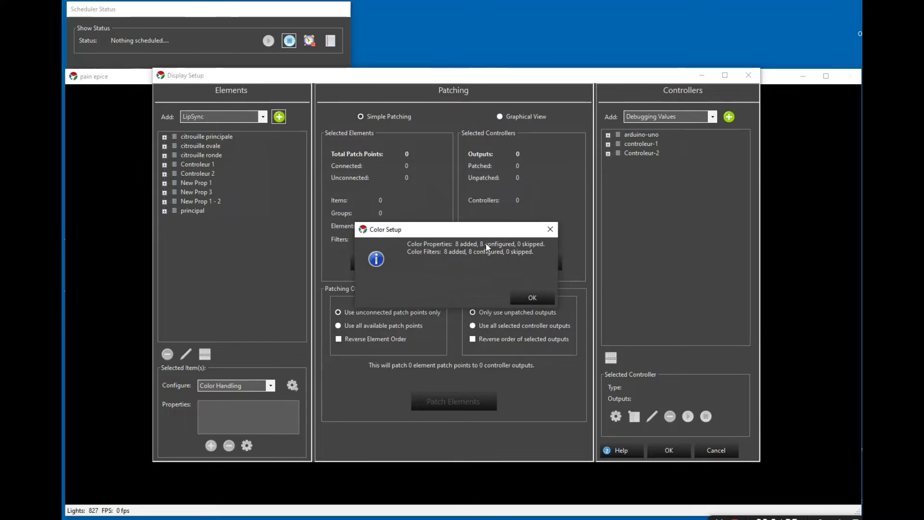
left_click(530, 298)
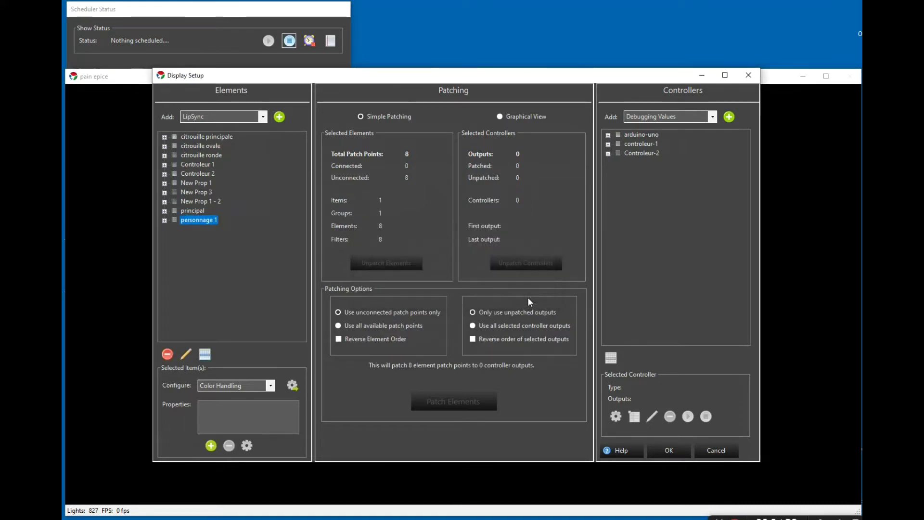
left_click(164, 220)
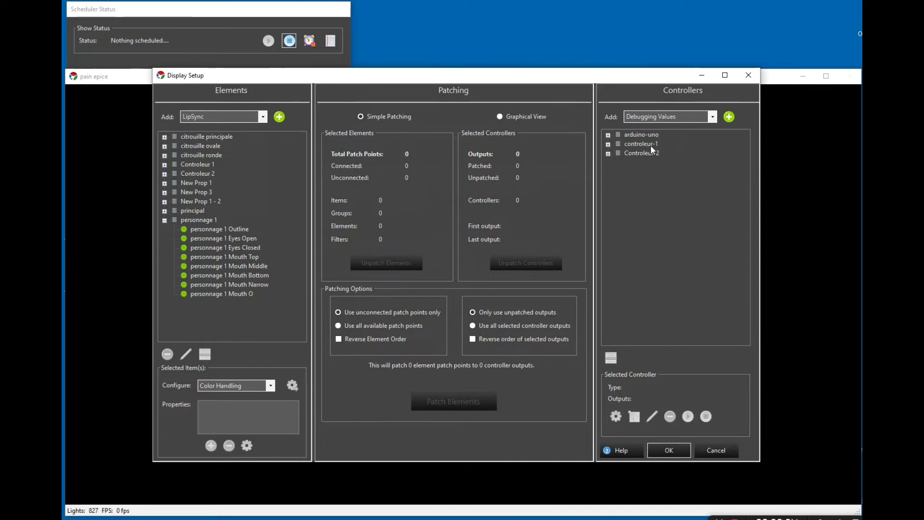
- Add a Generic Serial controller named "test" with 48 outputs
left_click(713, 117)
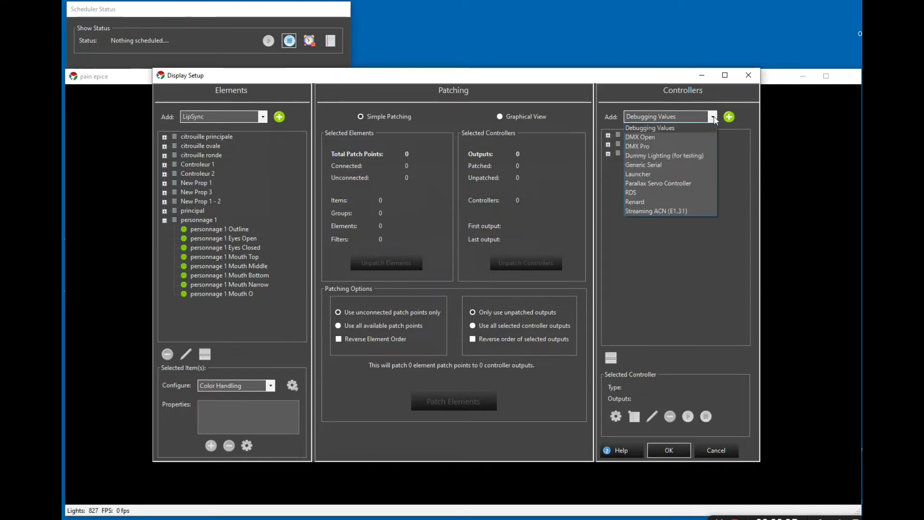
left_click(655, 164)
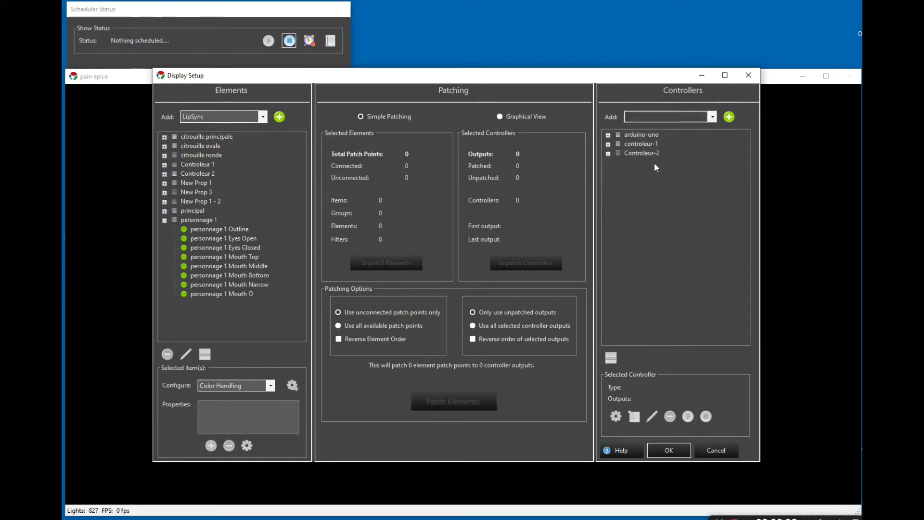
left_click(730, 117)
left_click(387, 268)
type("test")
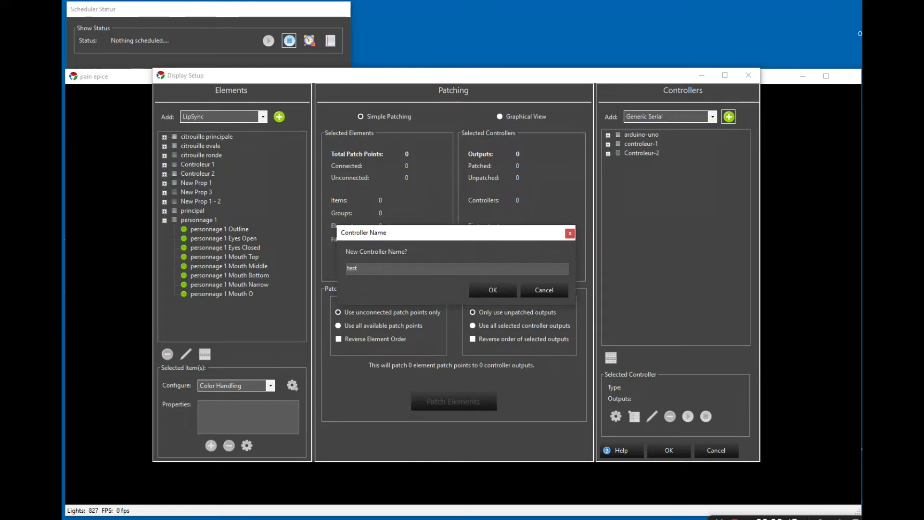
left_click(502, 290)
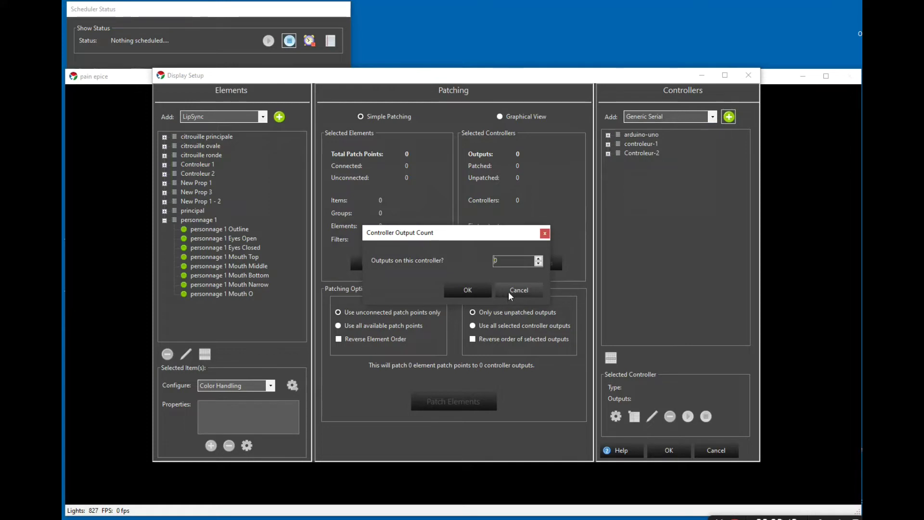
double_click(495, 261)
key("BackSpace")
type("48")
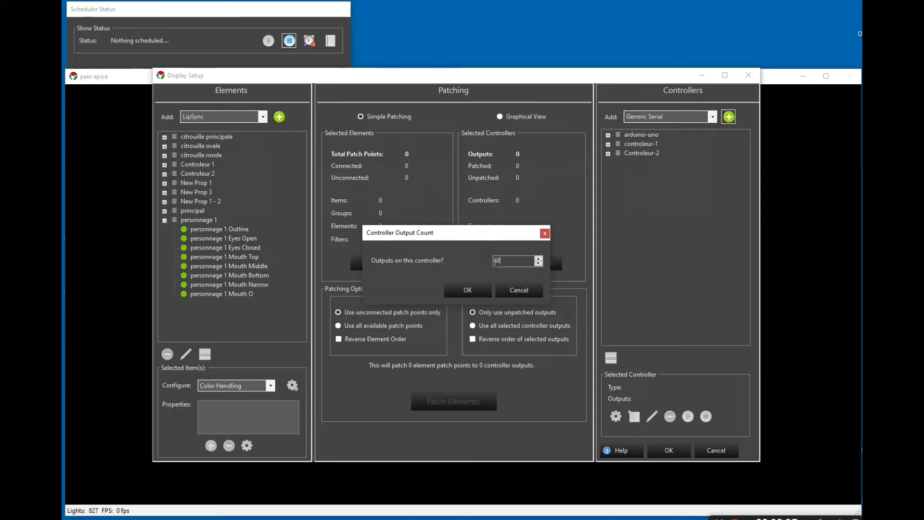
left_click(467, 290)
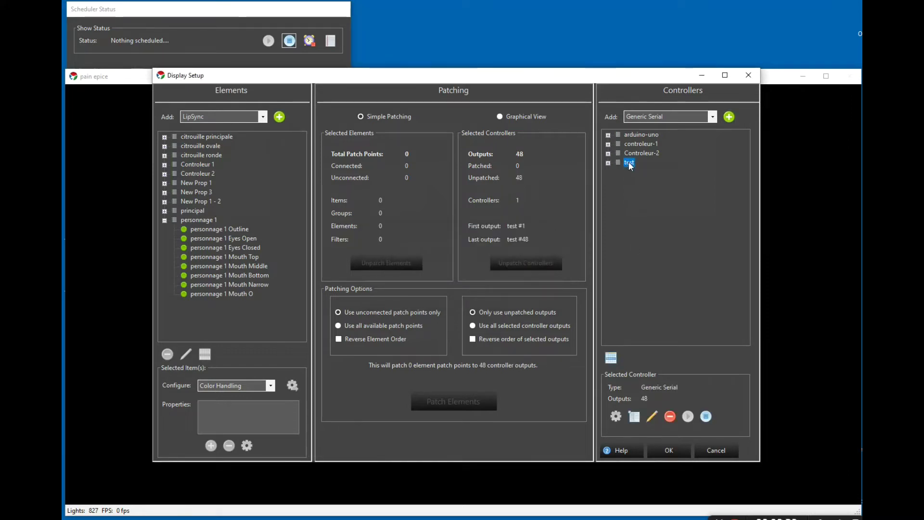
- Try out a 9600 baud rate in the test controller's serial port configuration, and close it without saving
left_click(616, 417)
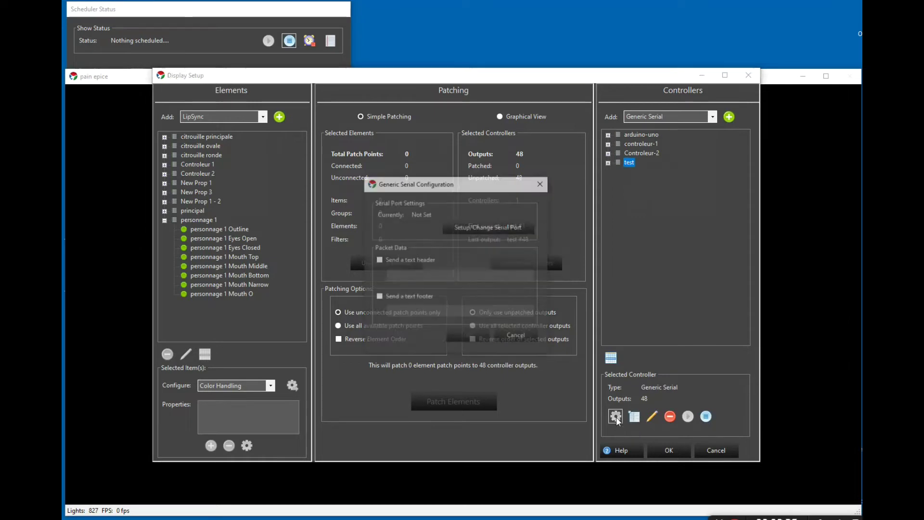
left_click(480, 229)
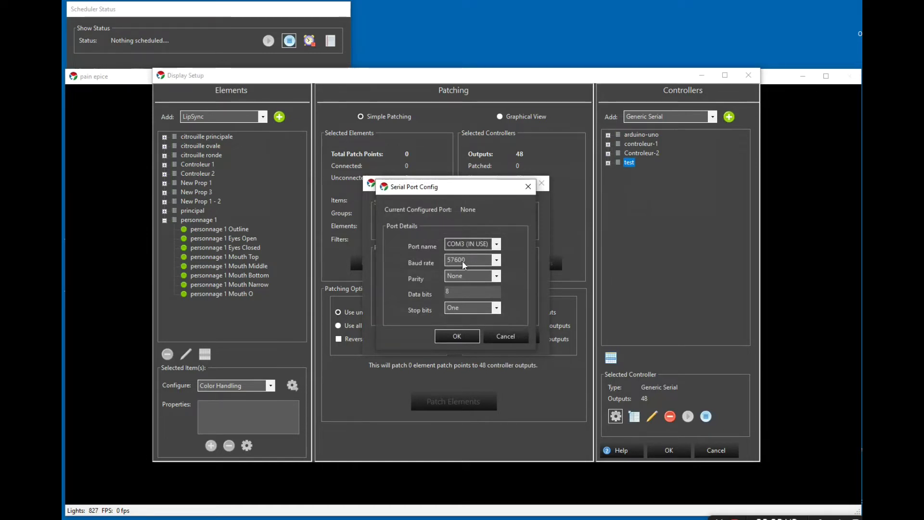
left_click(496, 260)
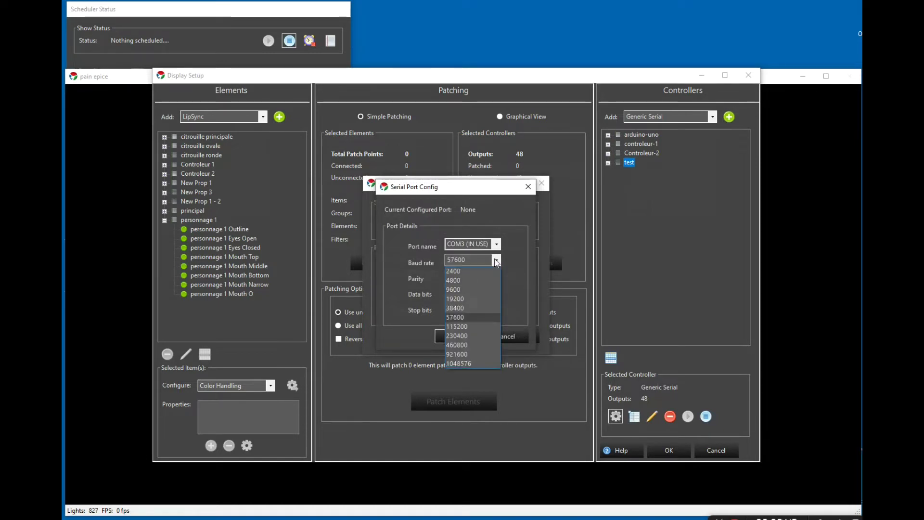
left_click(455, 289)
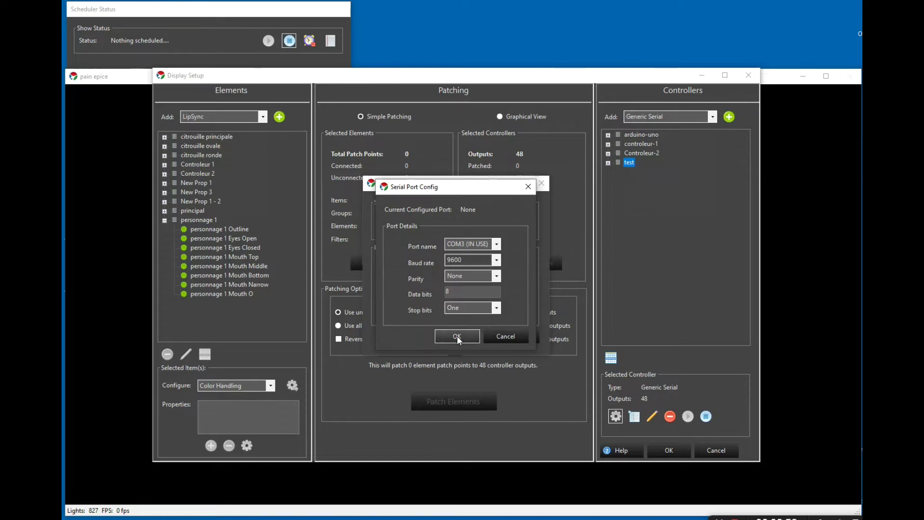
left_click(508, 338)
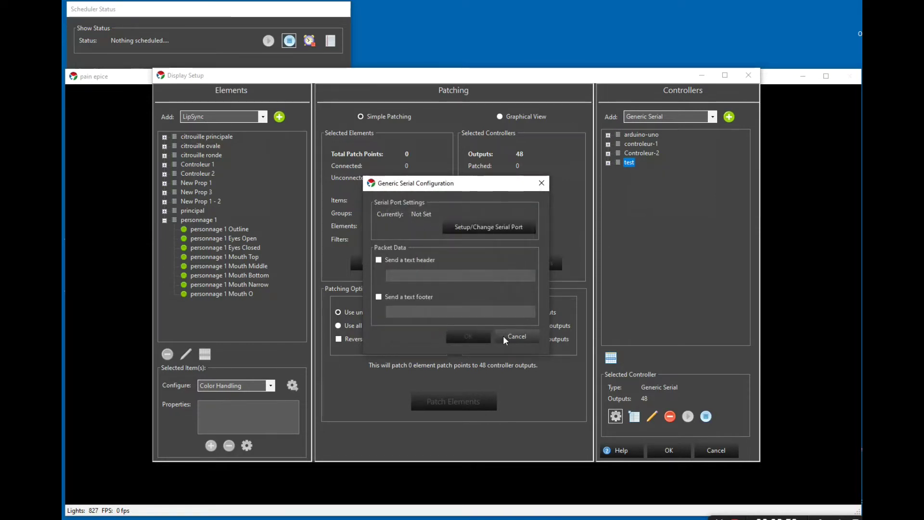
left_click(542, 183)
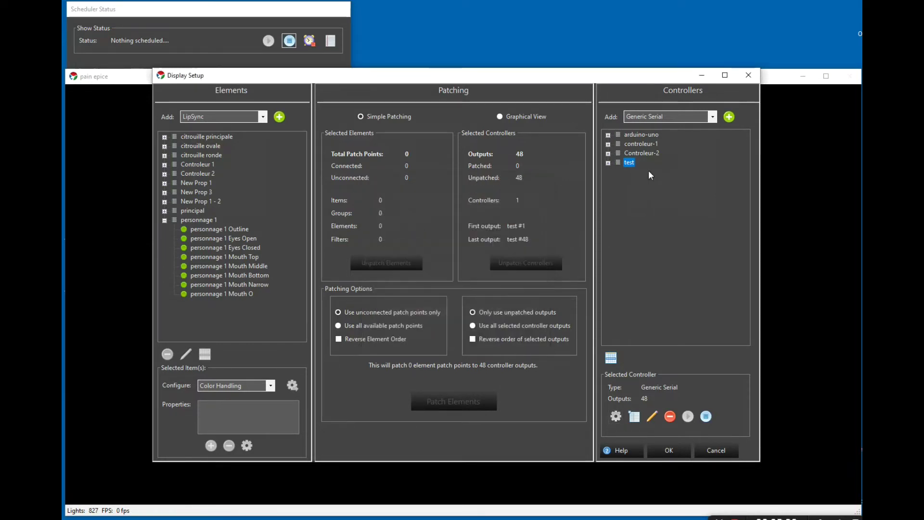
- Patch the personnage 1 element to outputs 1 through 8 of the test controller and save the display setup
left_click(608, 163)
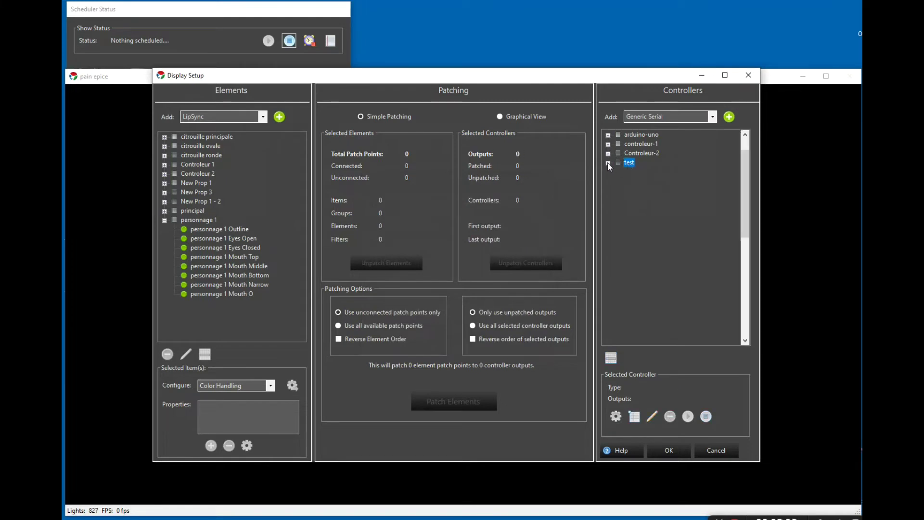
scroll(648, 149, "down", 6)
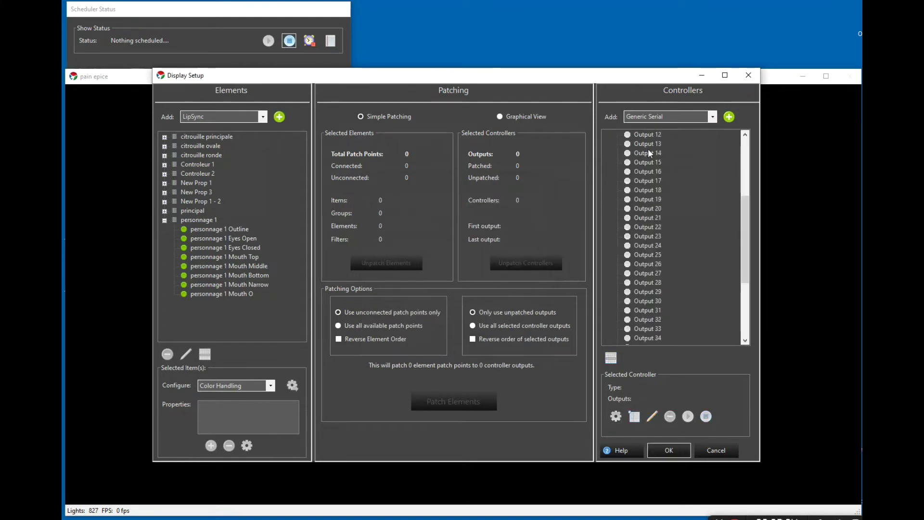
scroll(657, 319, "up", 7)
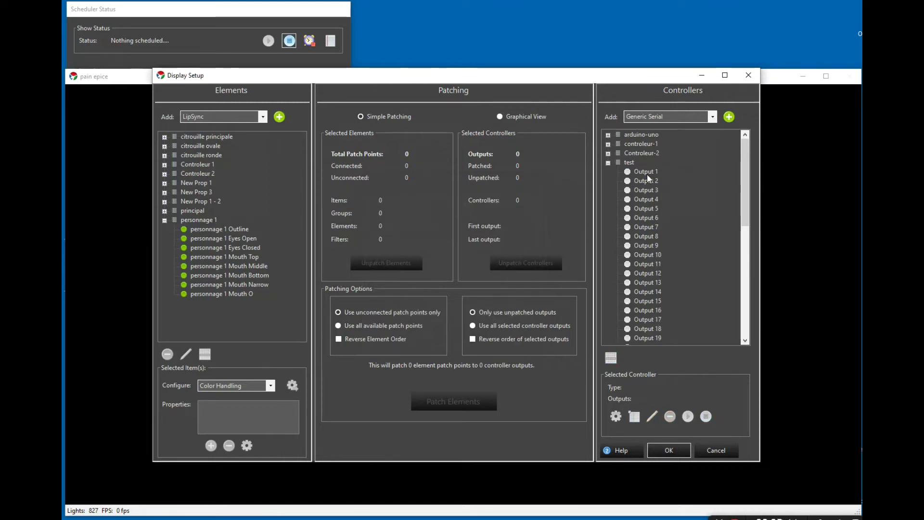
left_click(200, 220)
left_click(200, 221)
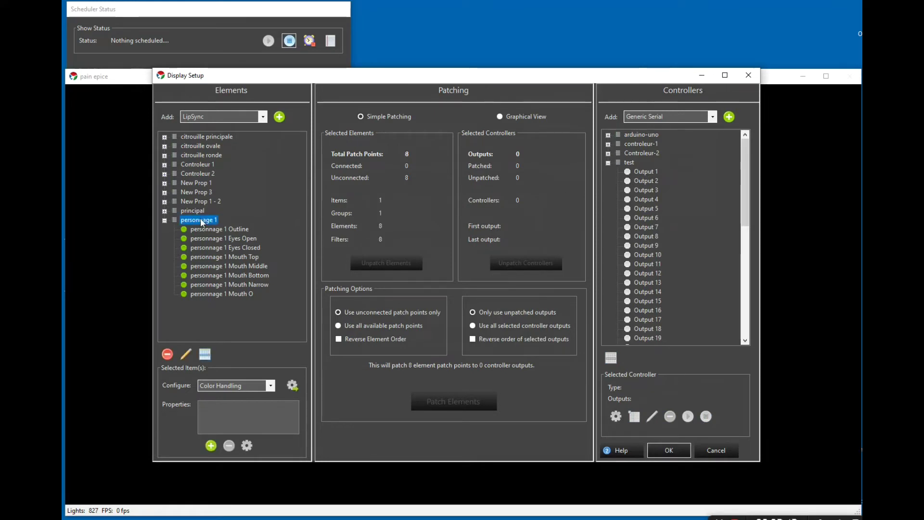
left_click(649, 172)
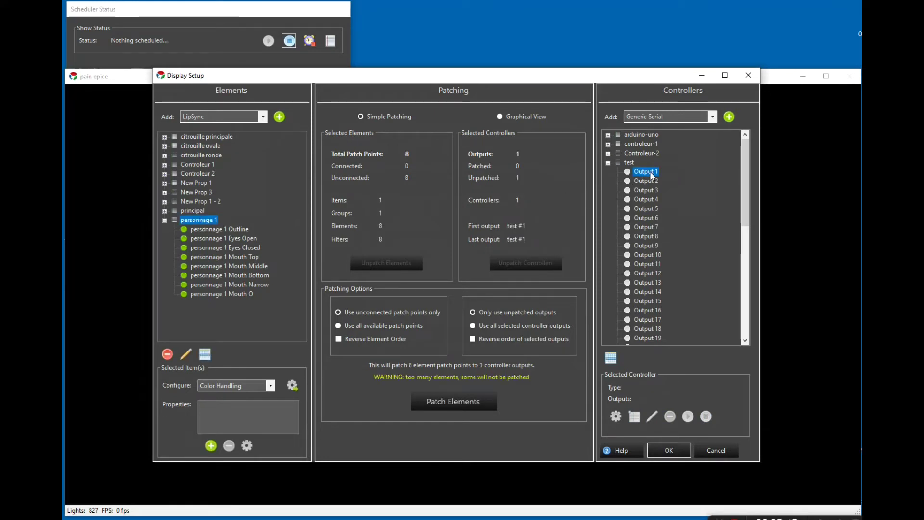
left_click(649, 236, "shift")
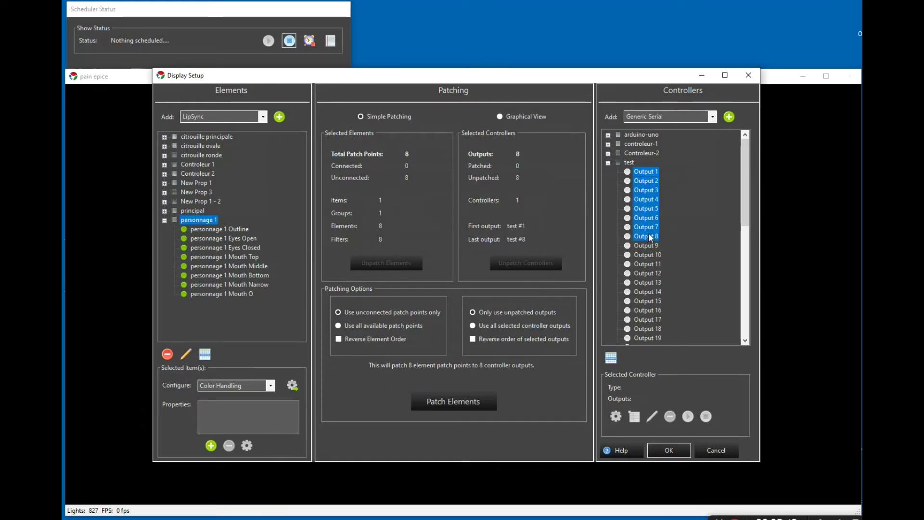
left_click(452, 400)
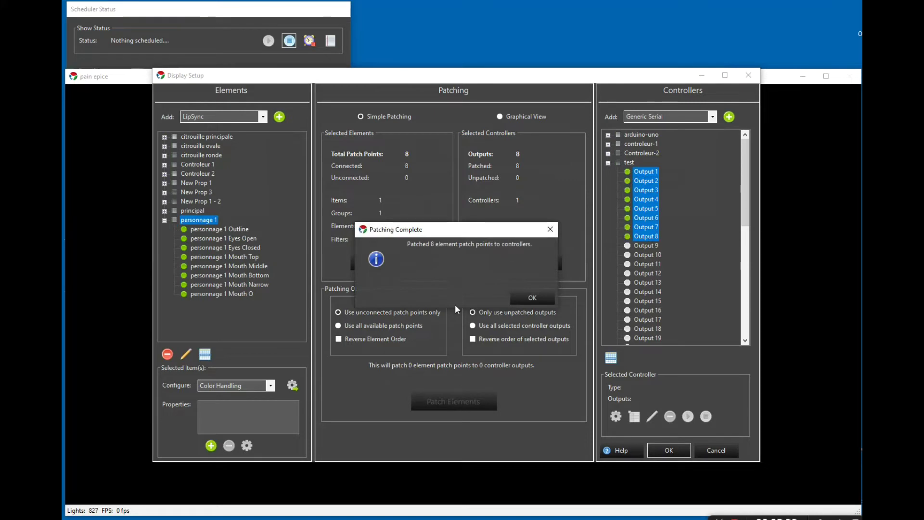
left_click(531, 296)
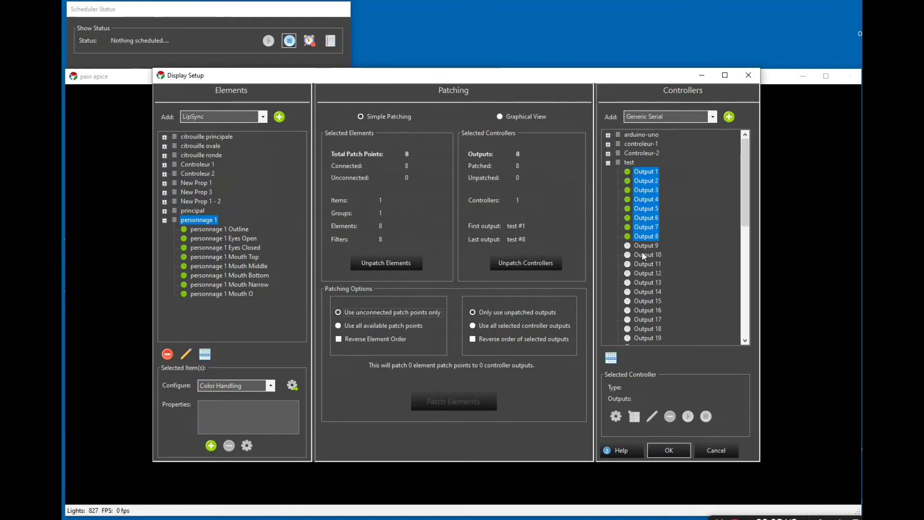
left_click(668, 451)
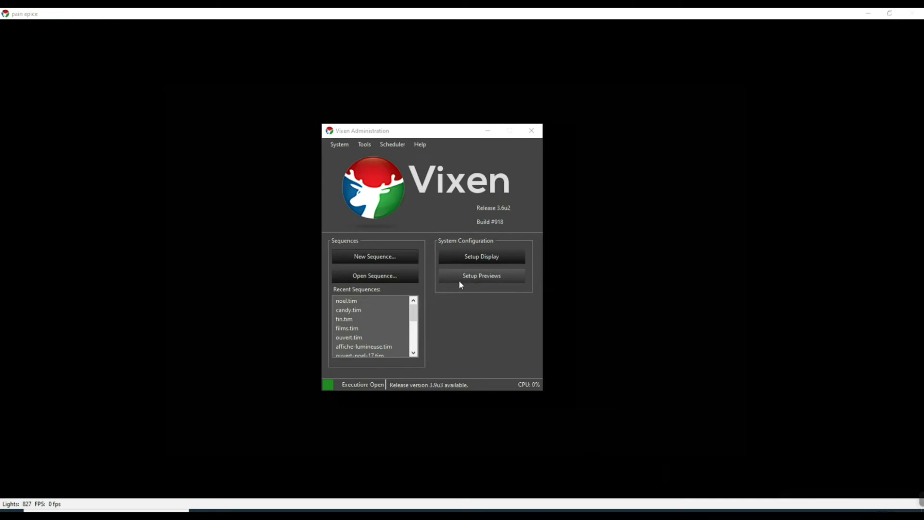
- Open the recent sequence noel.tim and place the playback cursor at about 19.3 s, just before the "tan" lip-sync effect
left_click(340, 302)
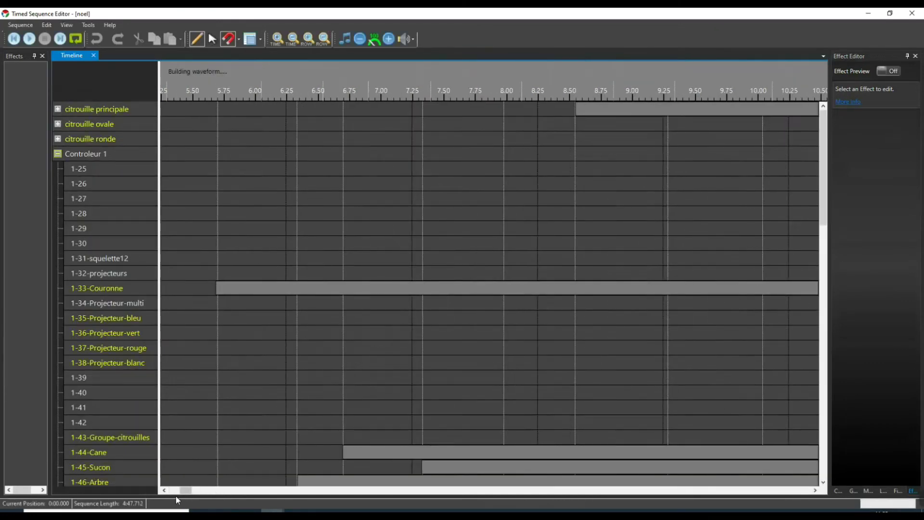
left_click_drag(190, 491, 220, 495)
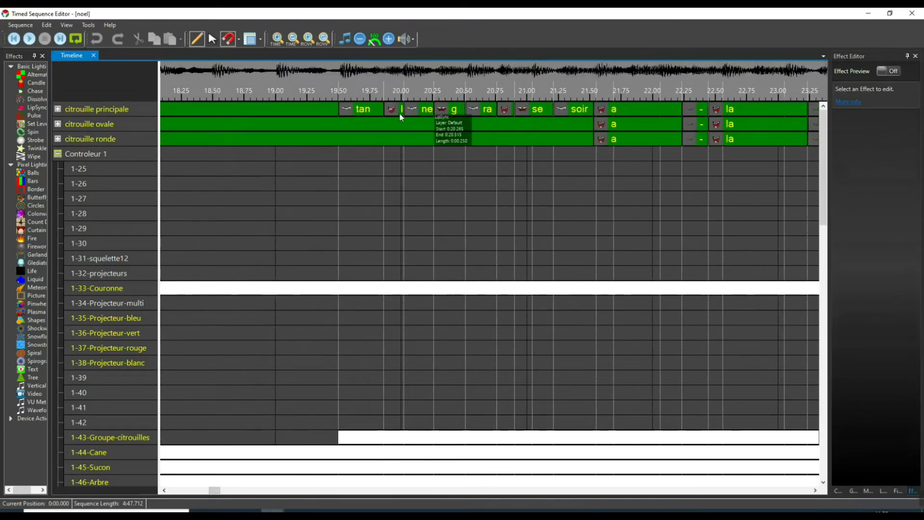
left_click(315, 95)
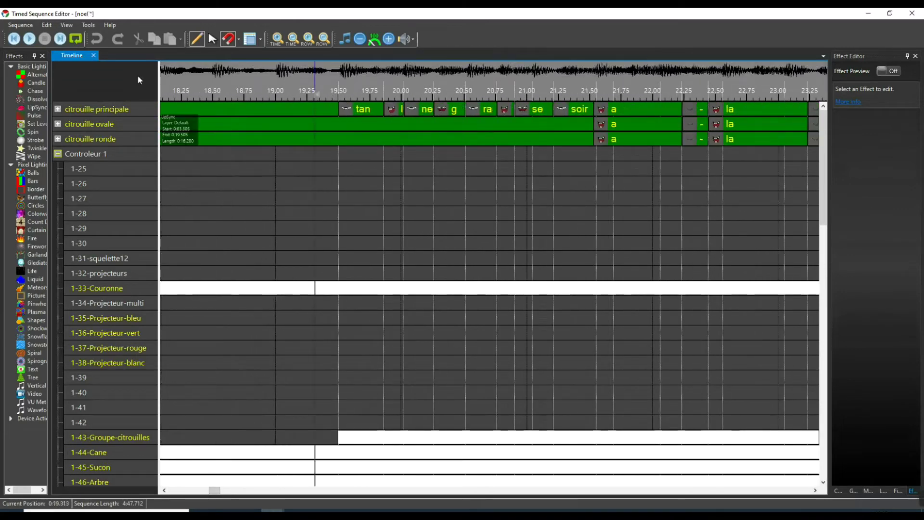
- Play the noel sequence from the cursor and uncover the pain epice preview to watch the faces animate
left_click(28, 38)
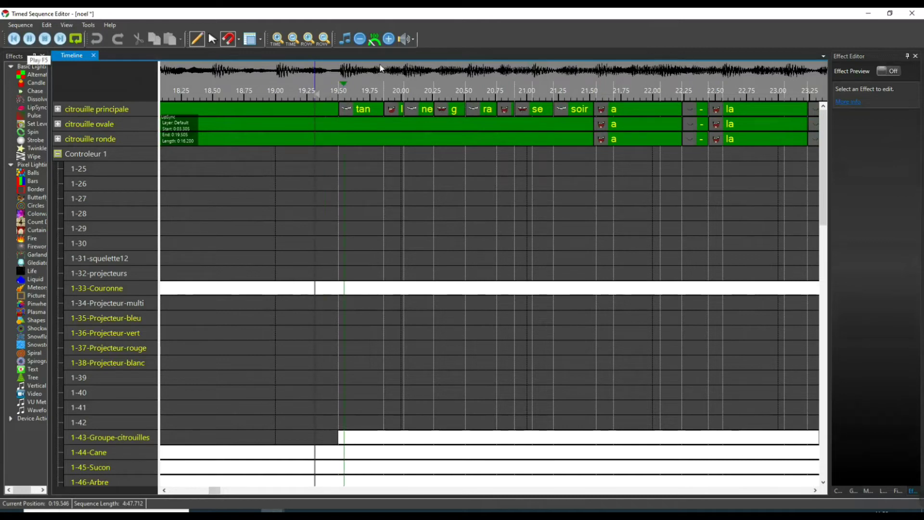
left_click(869, 13)
left_click_drag(438, 137, 837, 150)
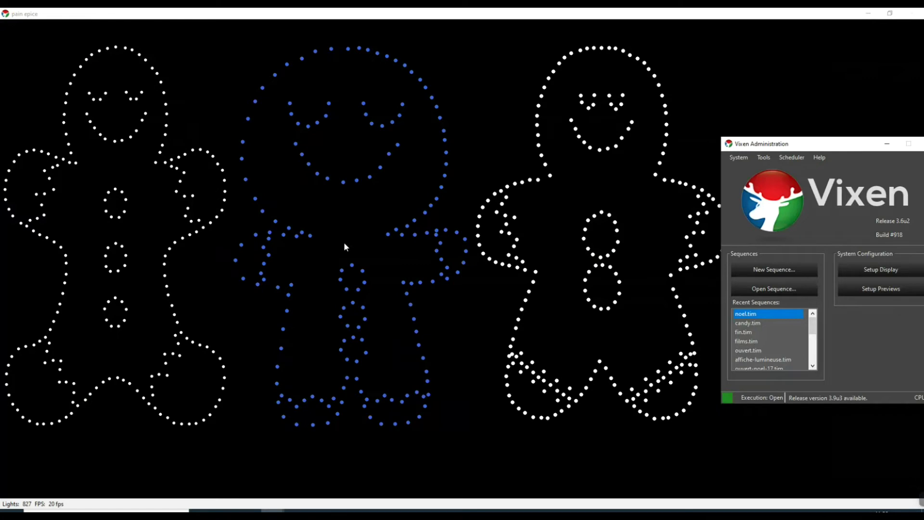
- Close the noel sequence without saving its changes and create a new timed sequence
left_click(272, 511)
left_click(377, 480)
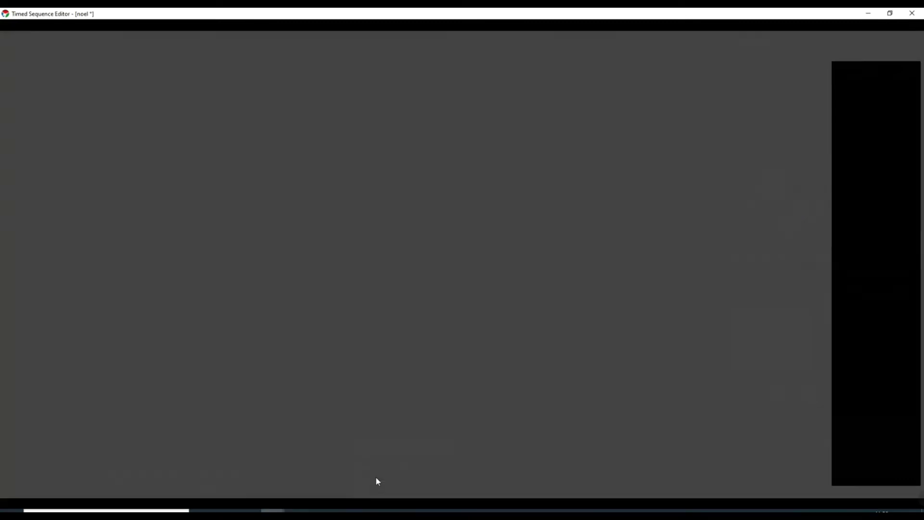
key("alt+F4")
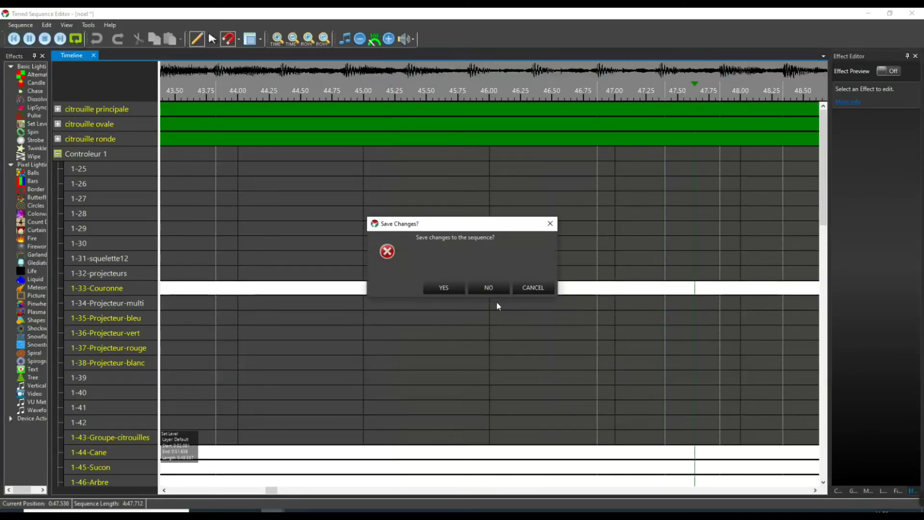
left_click(495, 288)
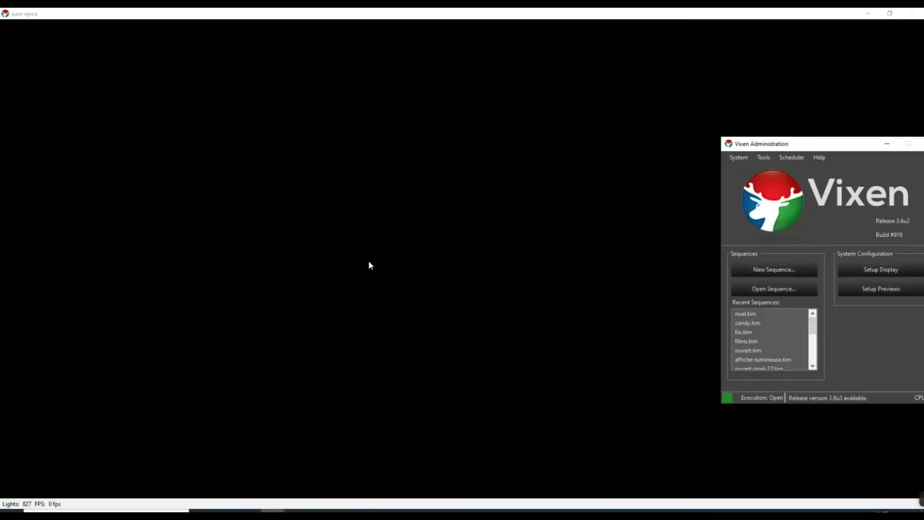
left_click_drag(842, 144, 462, 100)
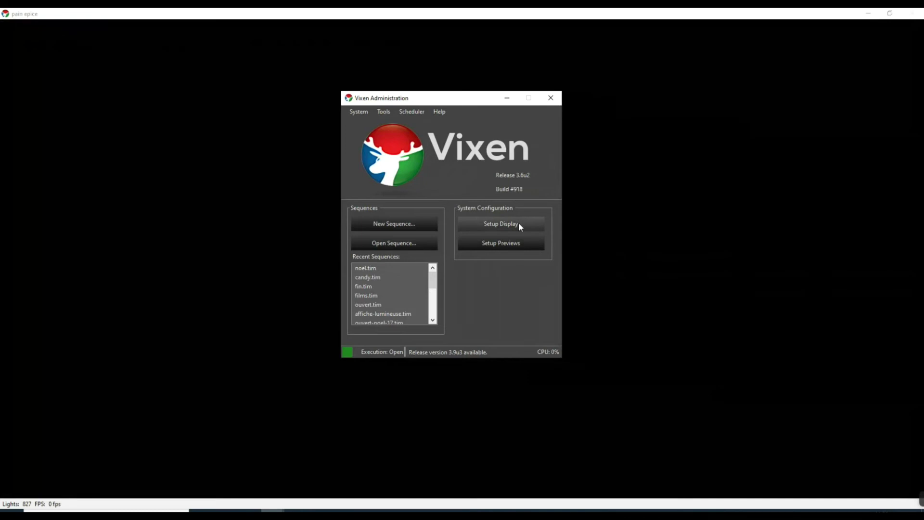
left_click(391, 226)
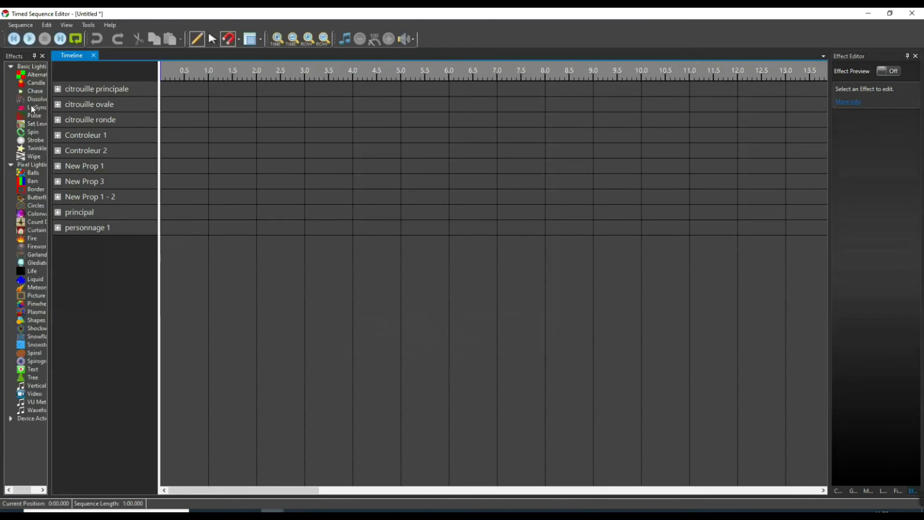
- Examine the element face mapping for all personnage 1 elements, Outline through Mouth O, and close it without saving
left_click(91, 27)
mouse_move(131, 88)
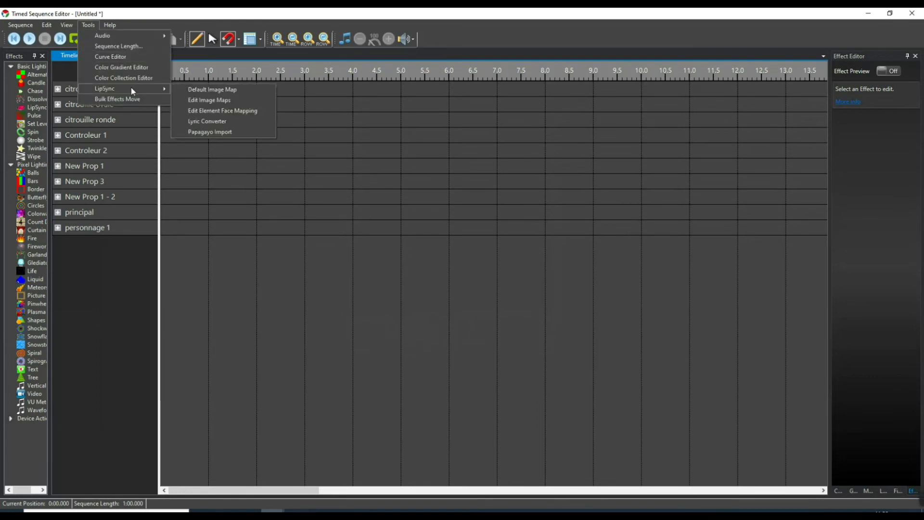
left_click(216, 112)
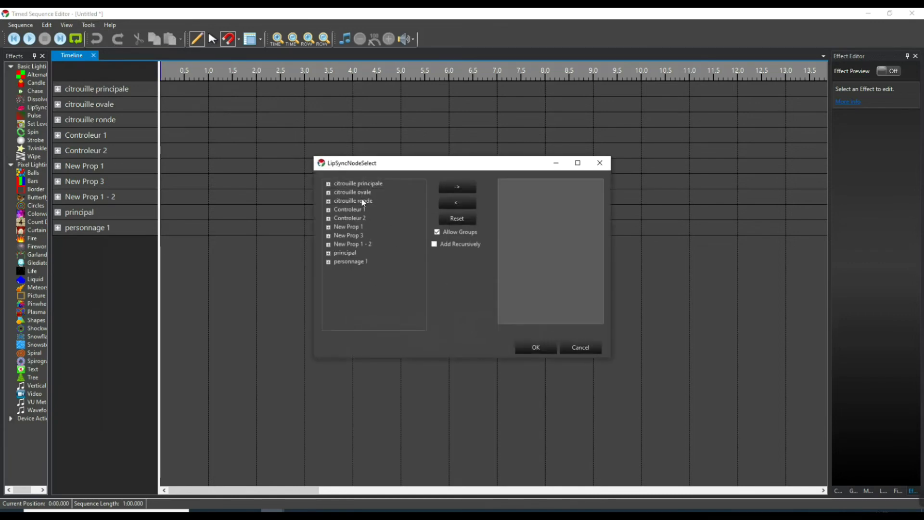
left_click(329, 262)
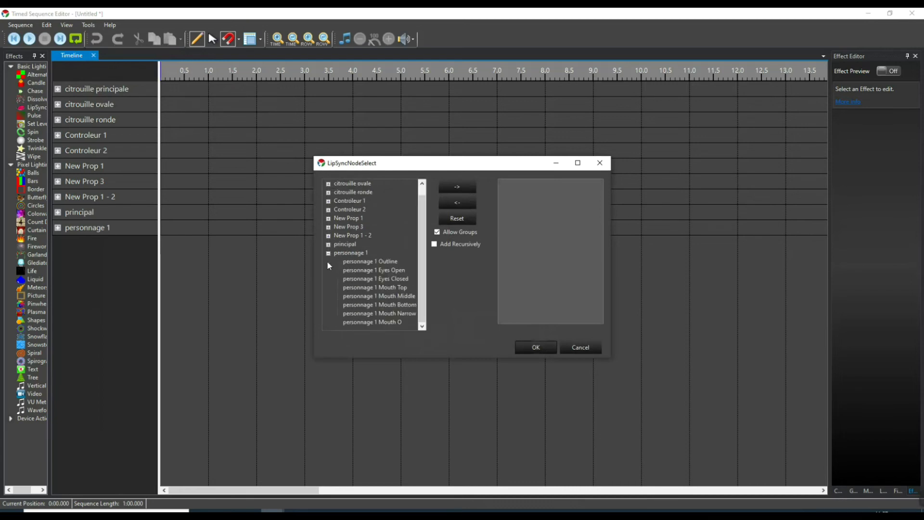
left_click(371, 263)
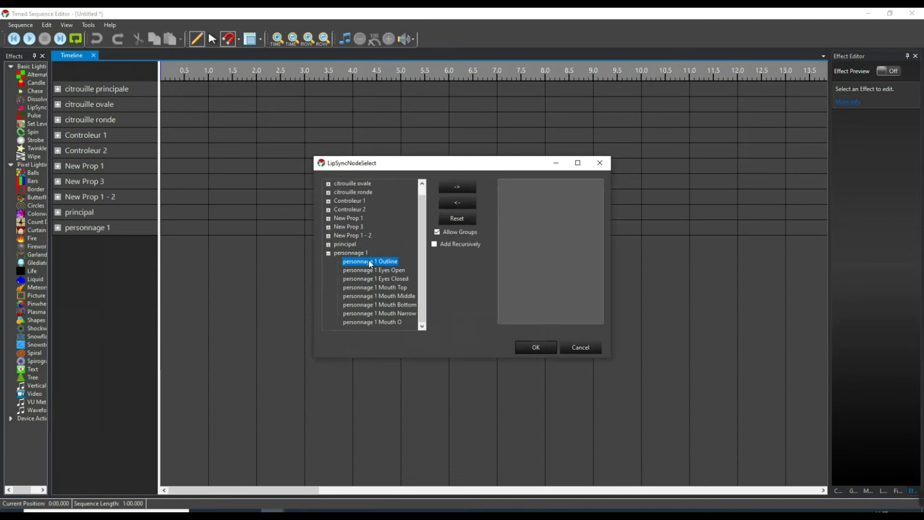
left_click(390, 324, "shift")
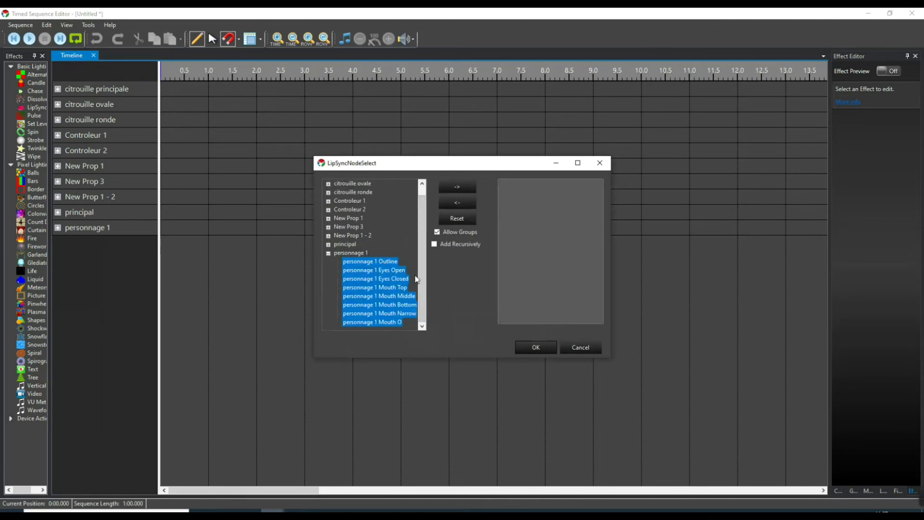
left_click(461, 190)
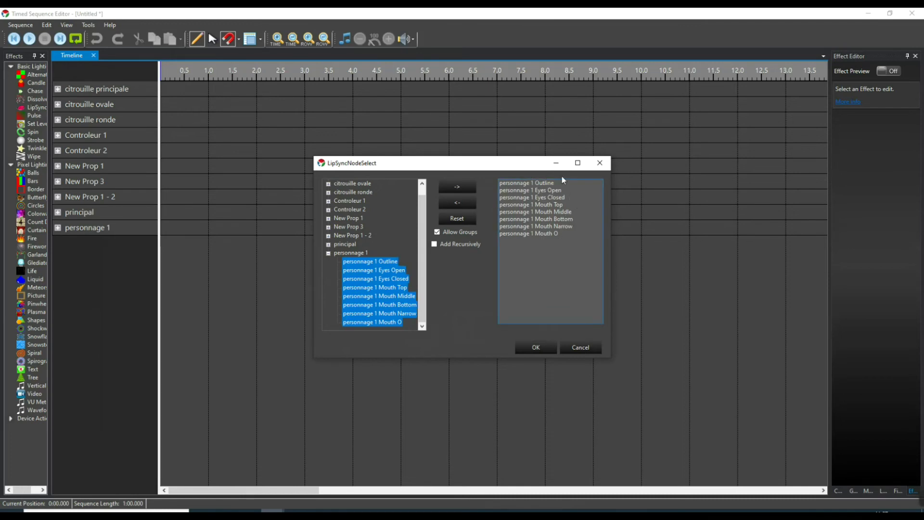
left_click(540, 347)
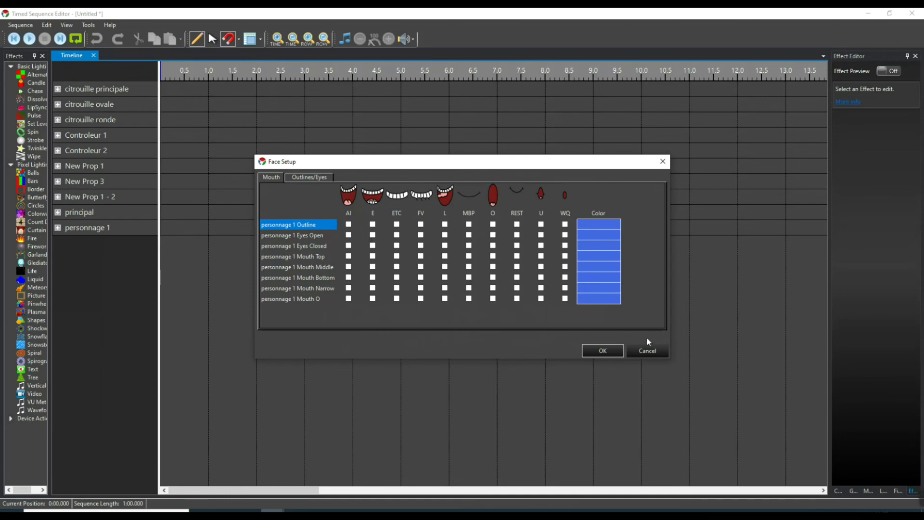
left_click(648, 351)
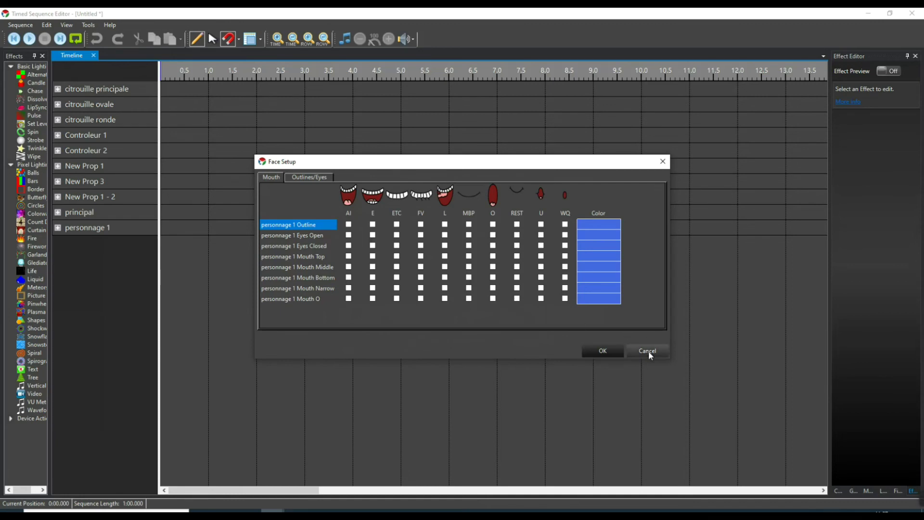
- Review the mouth and outlines/eyes face mapping of all citrouille principale elements, Outline through Mouth O, and accept it
left_click(88, 25)
mouse_move(112, 88)
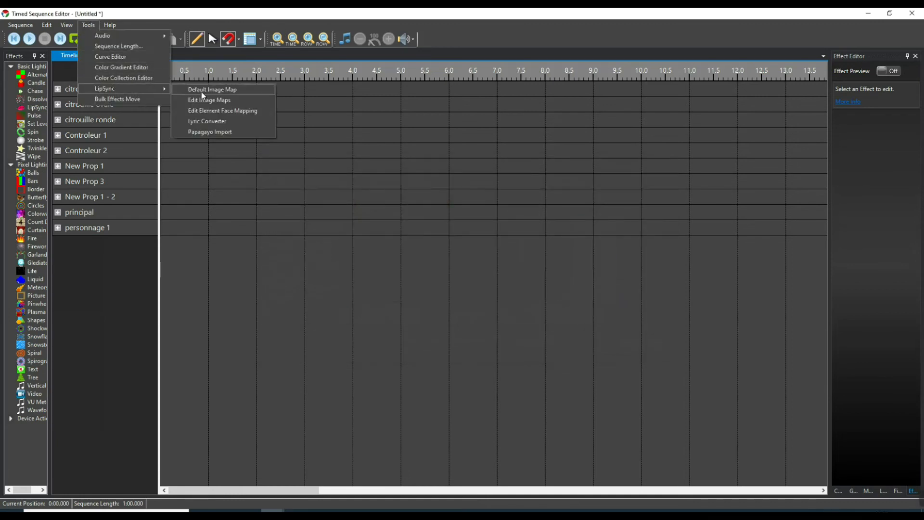
left_click(213, 112)
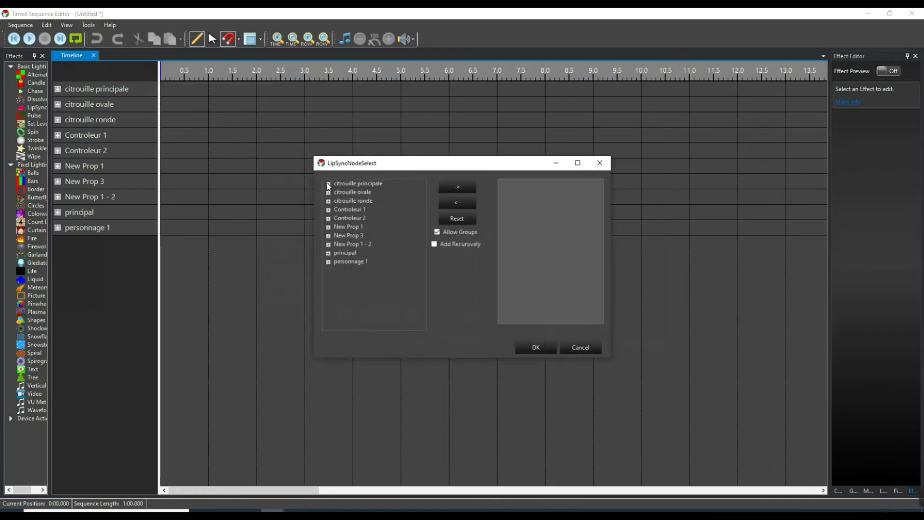
double_click(354, 184)
left_click(353, 191)
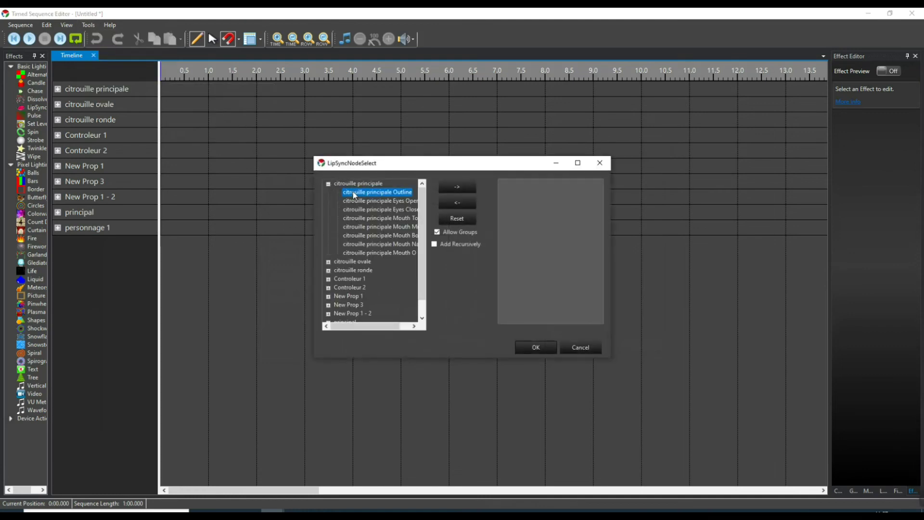
left_click(388, 251, "shift")
left_click(446, 187)
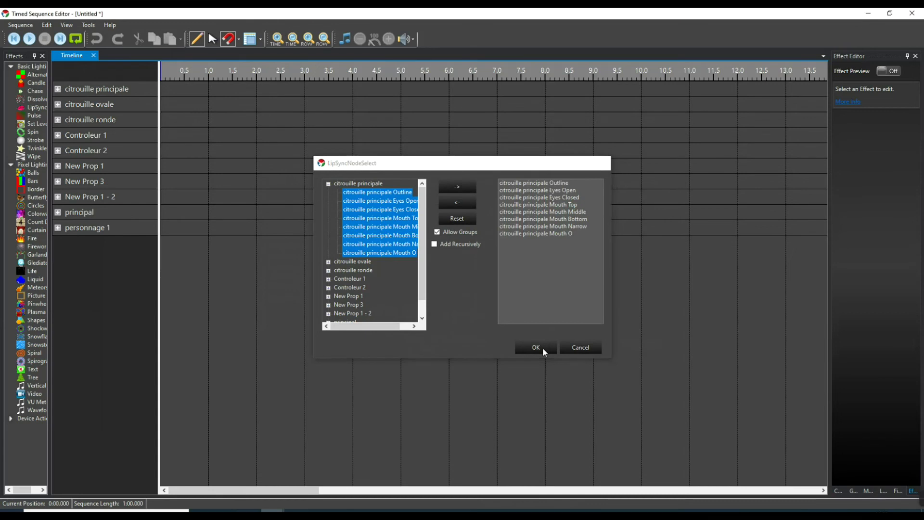
left_click(542, 347)
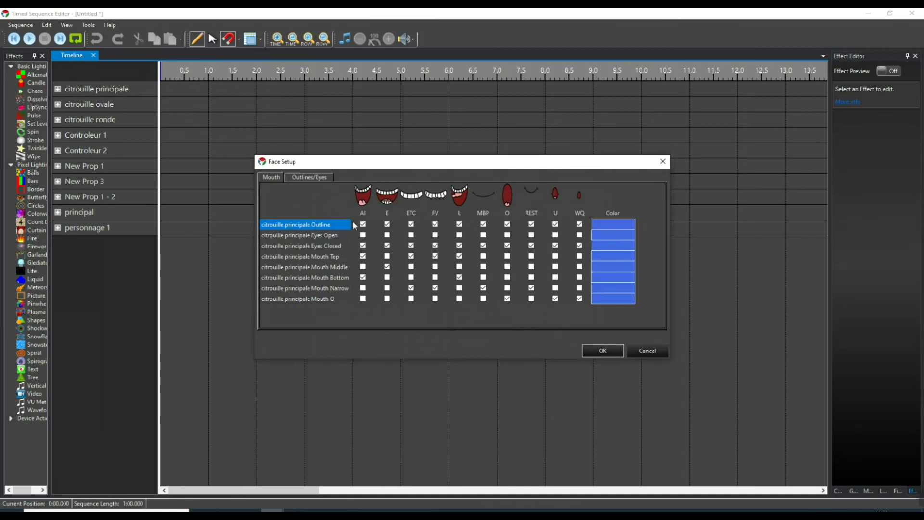
left_click(303, 181)
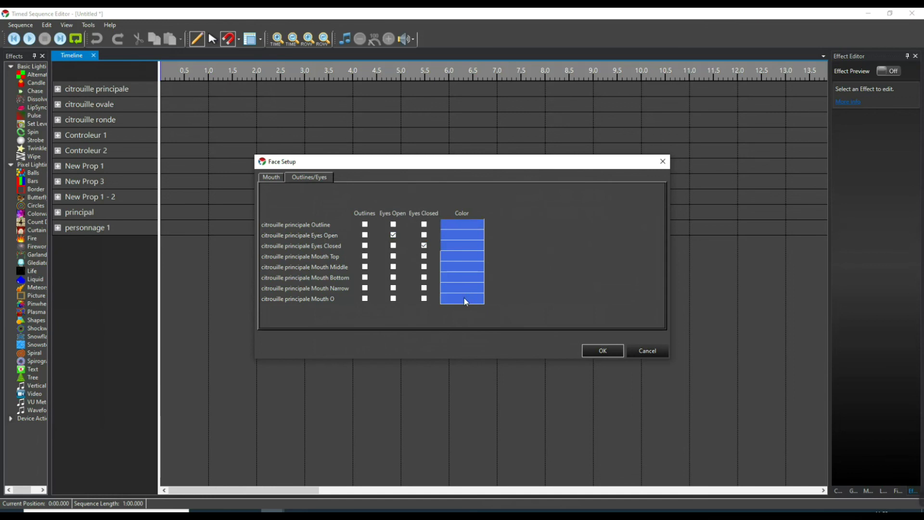
left_click(608, 356)
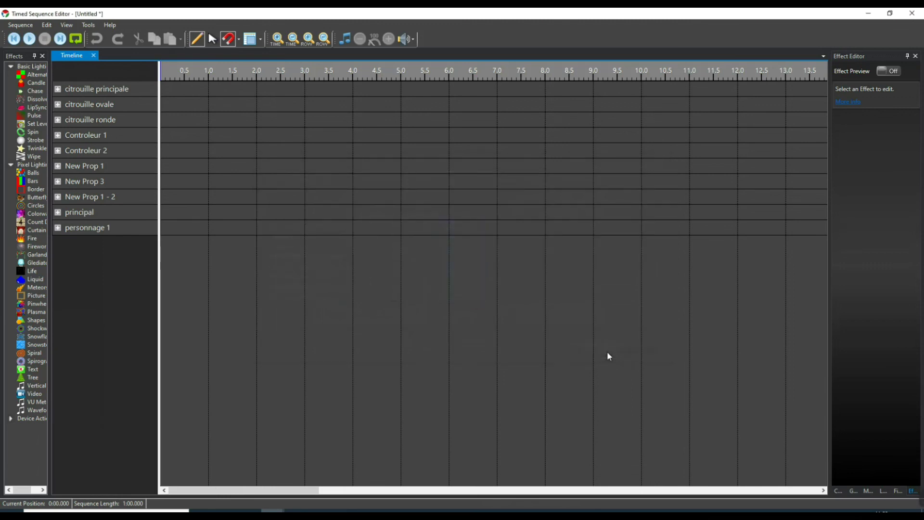
left_click(88, 25)
mouse_move(124, 89)
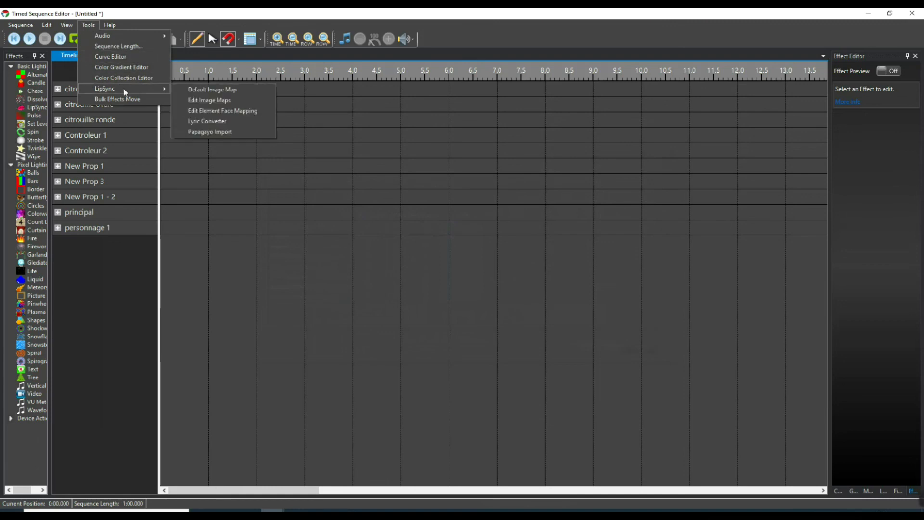
left_click(216, 111)
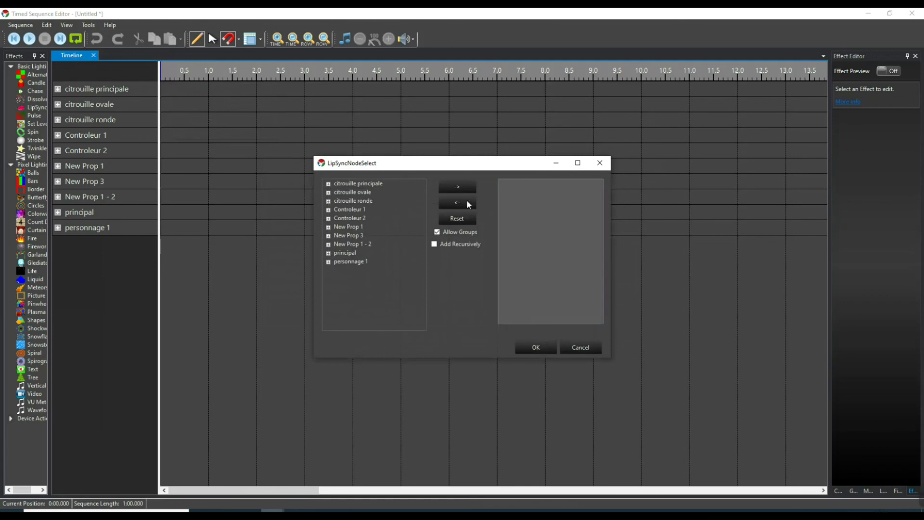
left_click(593, 347)
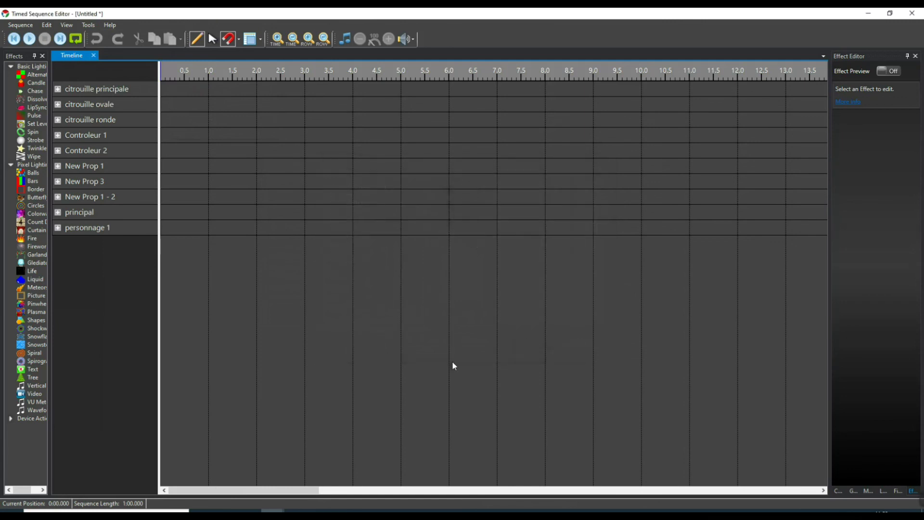